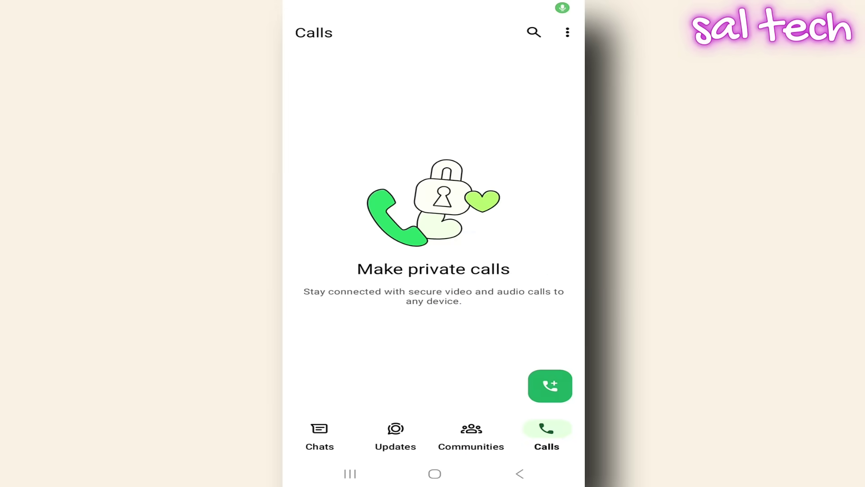
Browse the Communities and Chats tabs, then exit WhatsApp to the home screen
{"action": "left_click", "coordinate": [480, 435]}
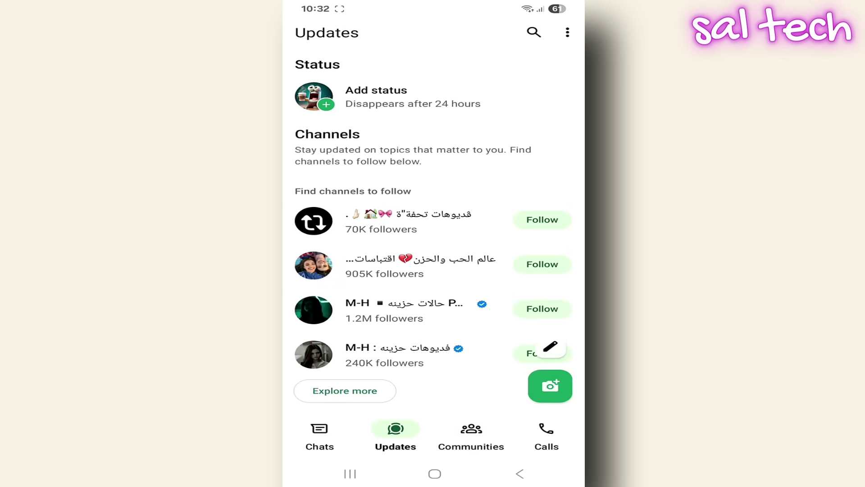
{"action": "left_click", "coordinate": [324, 434]}
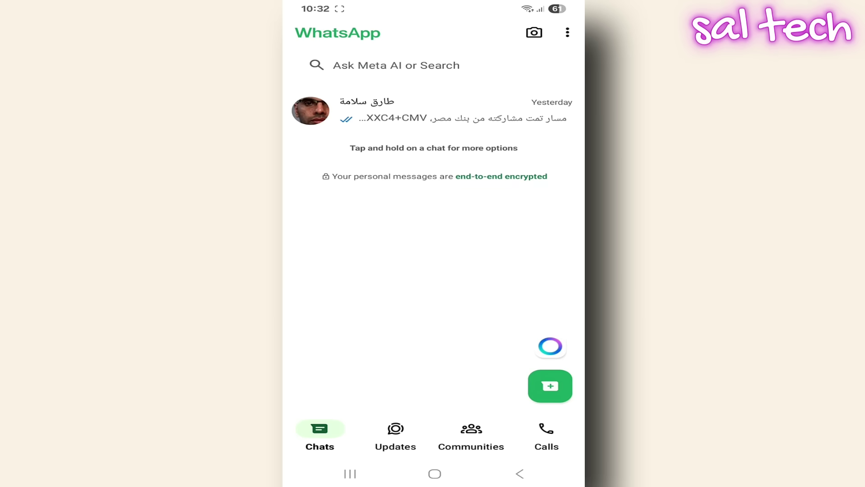
{"action": "left_click", "coordinate": [520, 473]}
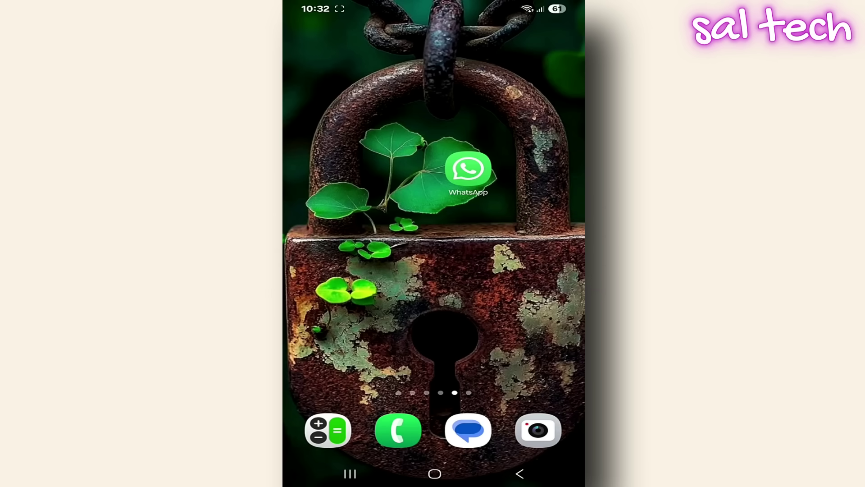
Review the Firefox (Windows) session under Linked devices, closing it without logging out
{"action": "left_click", "coordinate": [468, 169]}
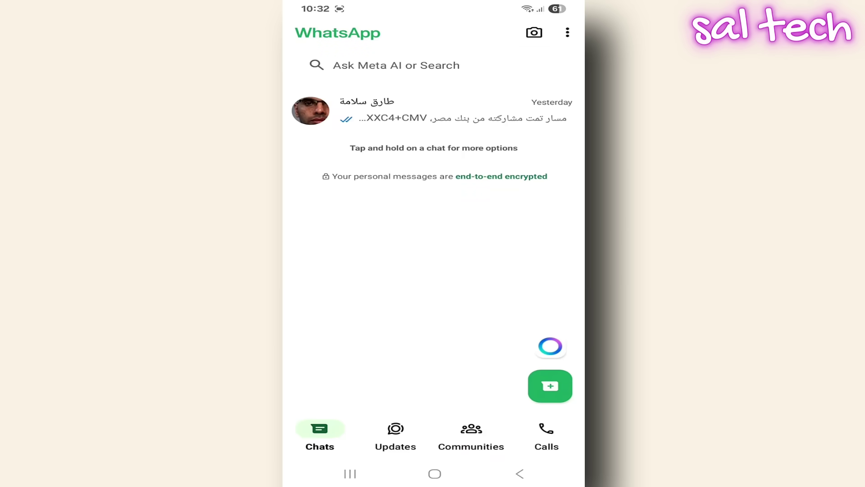
{"action": "left_click", "coordinate": [568, 32]}
{"action": "left_click", "coordinate": [482, 152]}
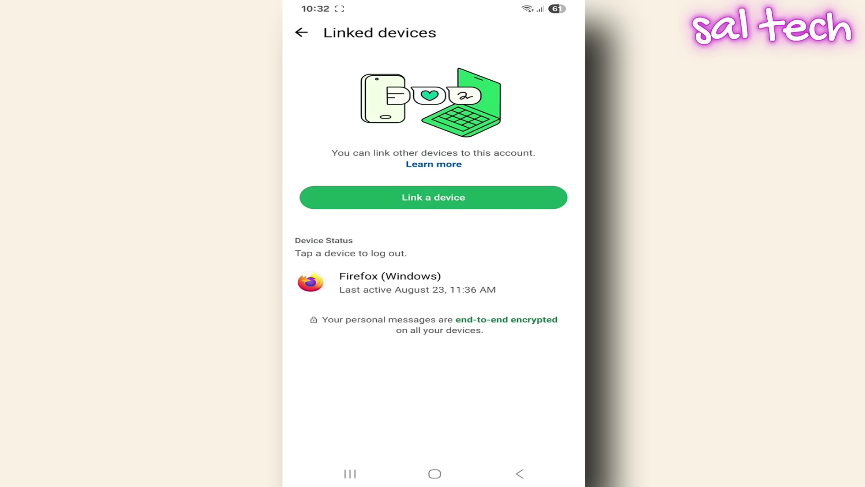
{"action": "left_click", "coordinate": [456, 284]}
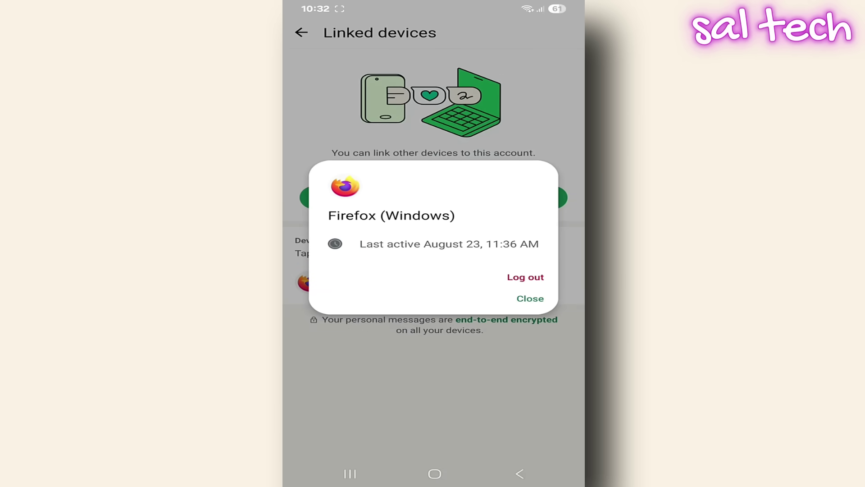
{"action": "left_click", "coordinate": [520, 473]}
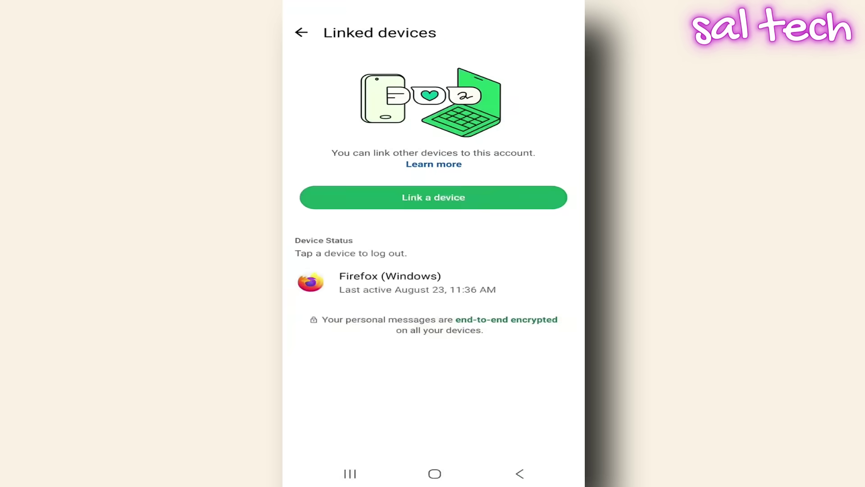
{"action": "left_click", "coordinate": [519, 473]}
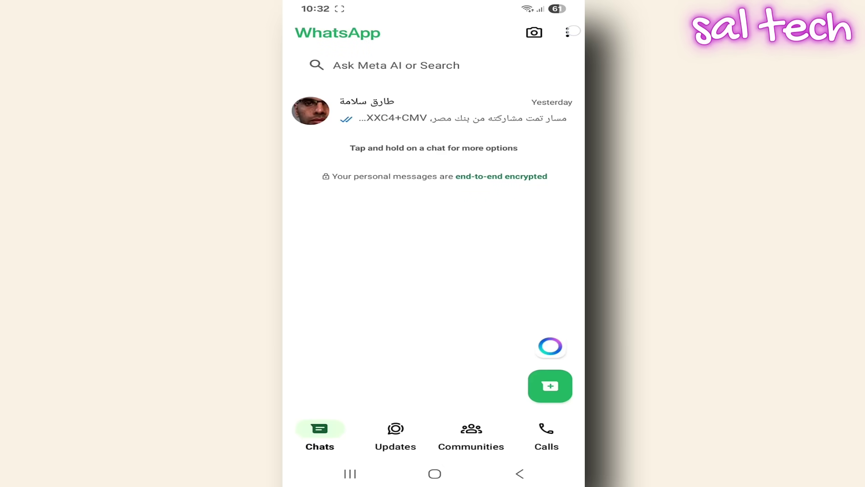
Review the Two-step verification page in the Account settings
{"action": "left_click", "coordinate": [567, 32]}
{"action": "left_click", "coordinate": [504, 208]}
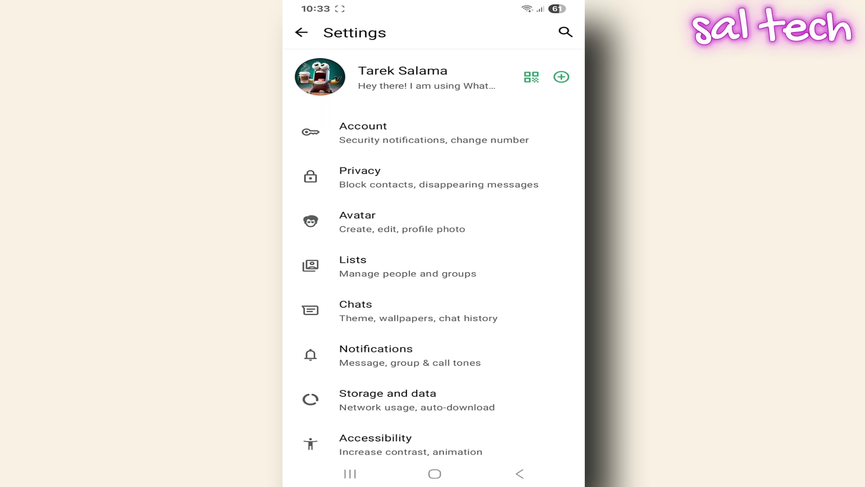
{"action": "left_click", "coordinate": [505, 135]}
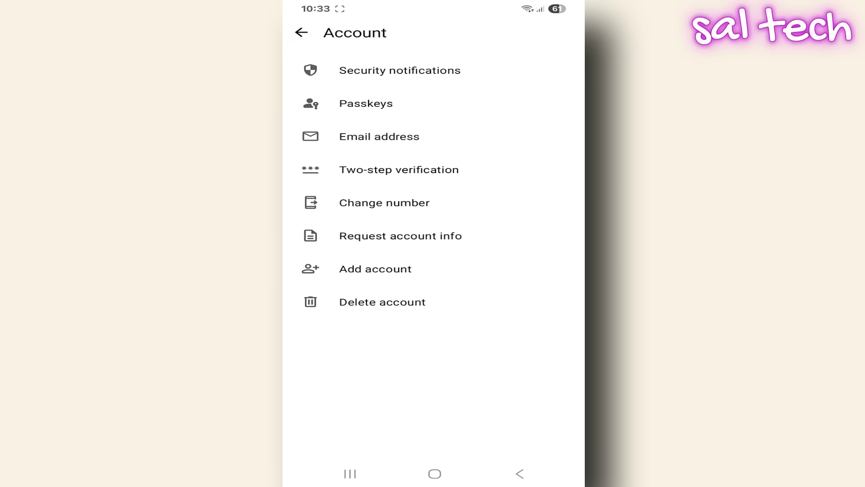
{"action": "left_click", "coordinate": [508, 179]}
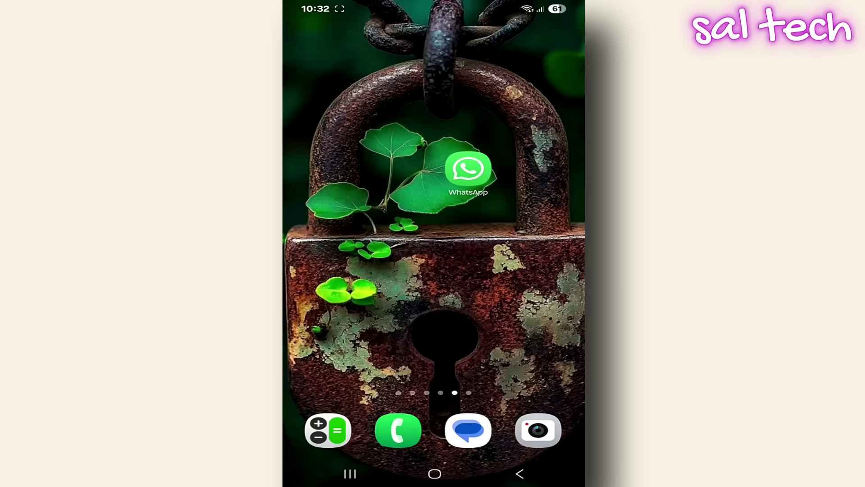
Restrict Privacy > Profile photo visibility, trying the My contacts and Nobody options
{"action": "left_click", "coordinate": [468, 169]}
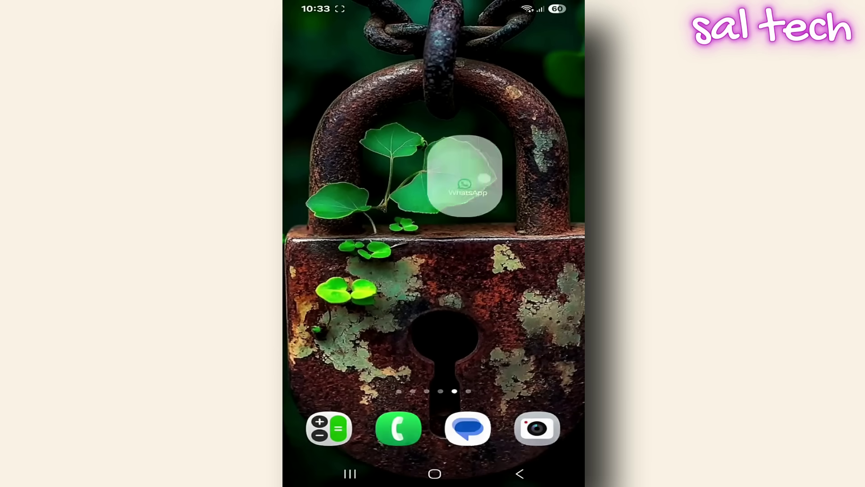
{"action": "left_click", "coordinate": [567, 33]}
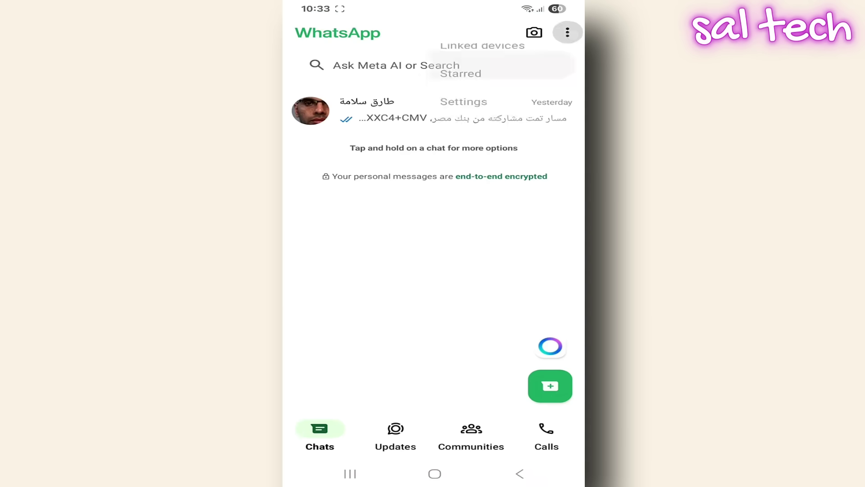
{"action": "left_click", "coordinate": [516, 209]}
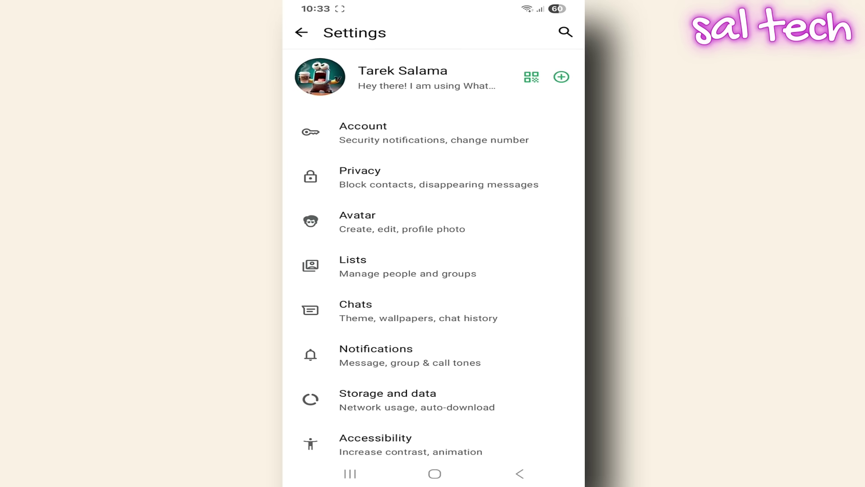
{"action": "left_click", "coordinate": [432, 177]}
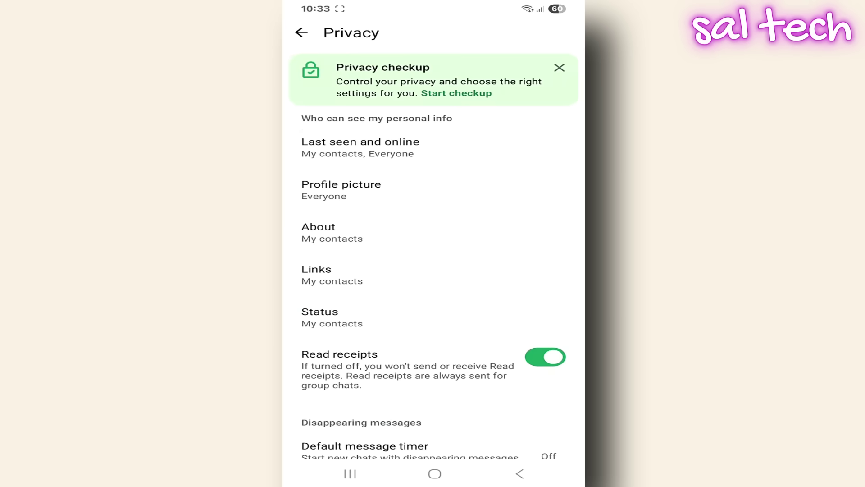
{"action": "left_click", "coordinate": [433, 190]}
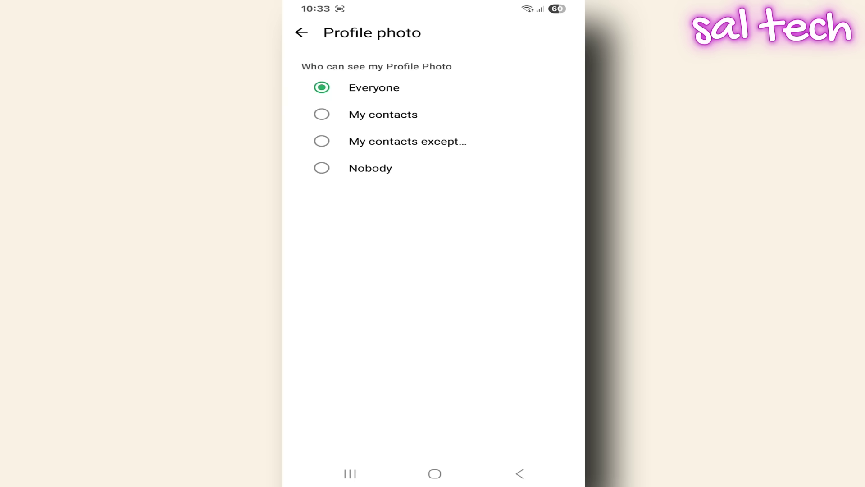
{"action": "left_click", "coordinate": [384, 115]}
{"action": "left_click", "coordinate": [371, 168]}
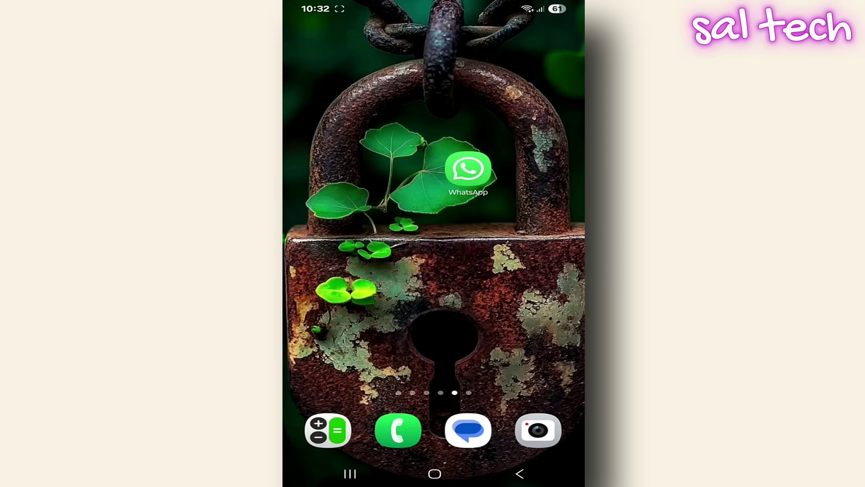
Set the Privacy > Groups permission to My contacts
{"action": "left_click", "coordinate": [468, 169]}
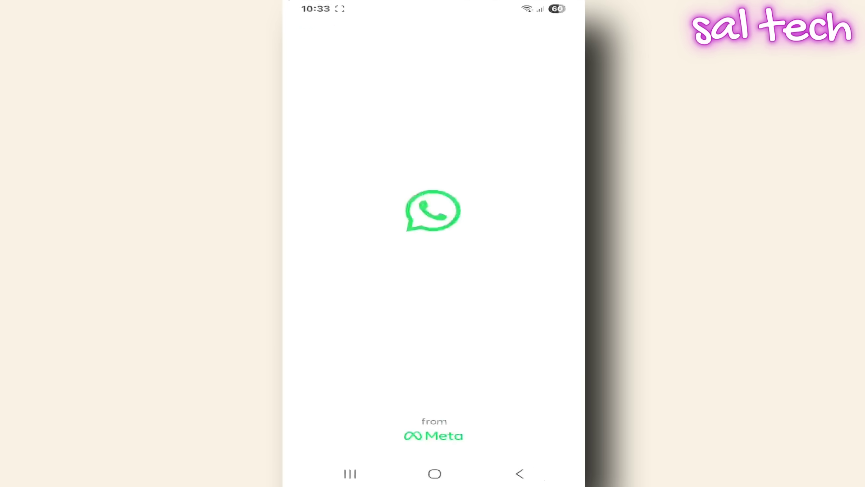
{"action": "left_click", "coordinate": [568, 32]}
{"action": "left_click", "coordinate": [467, 207]}
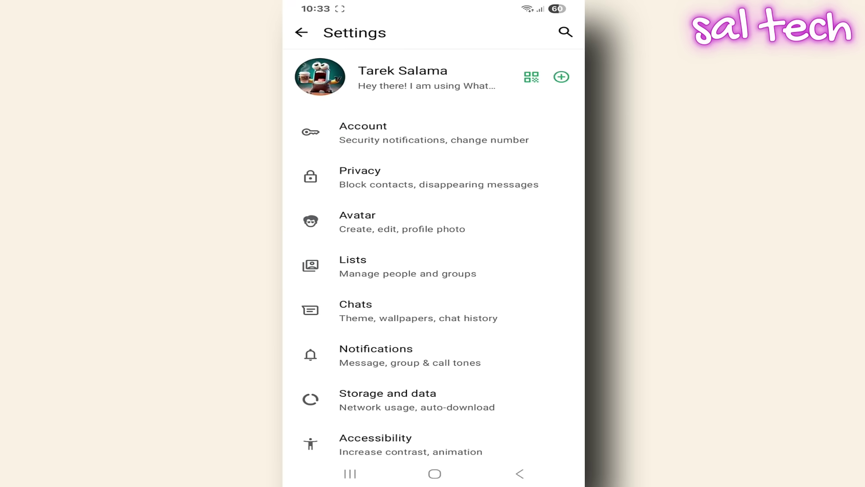
{"action": "left_click", "coordinate": [500, 185]}
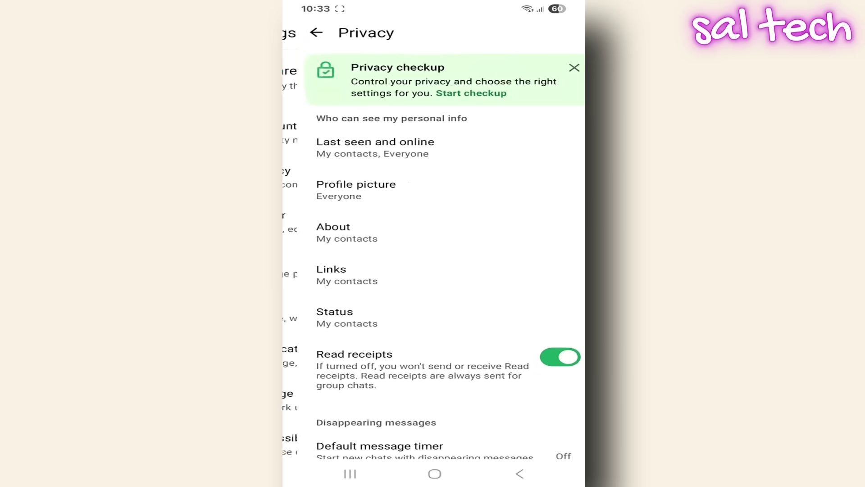
{"action": "scroll", "coordinate": [491, 405], "scroll_direction": "down", "scroll_amount": 8}
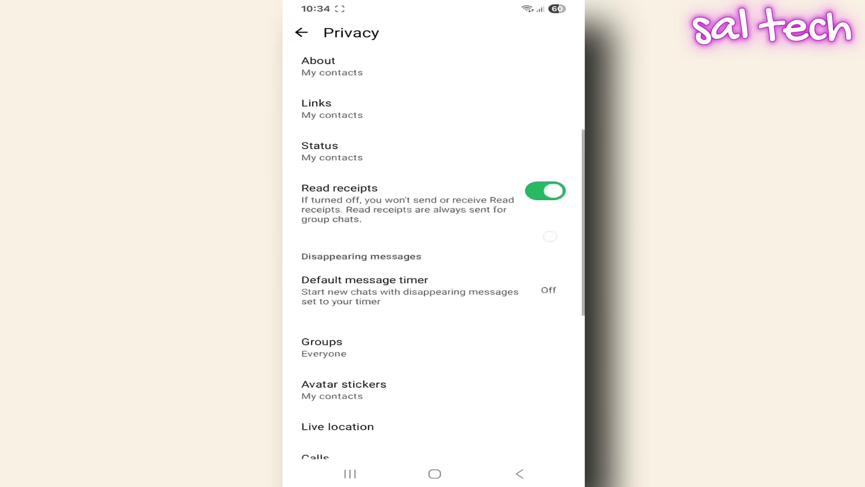
{"action": "left_click", "coordinate": [518, 170]}
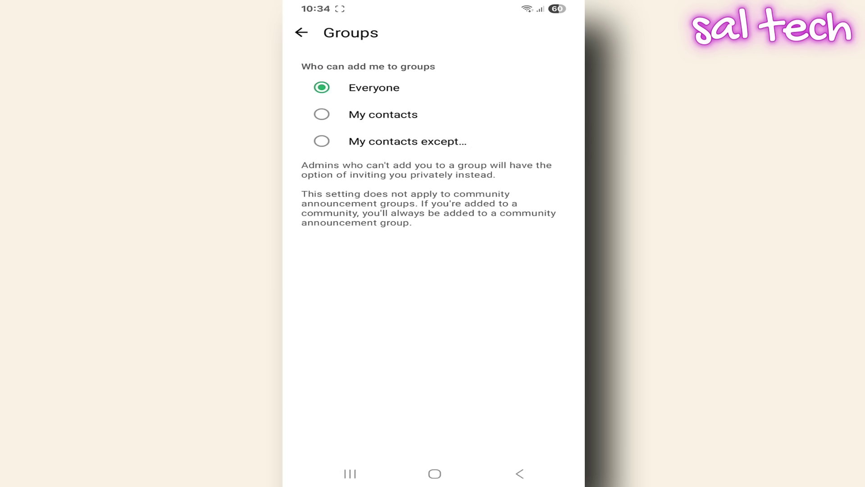
{"action": "left_click", "coordinate": [405, 116]}
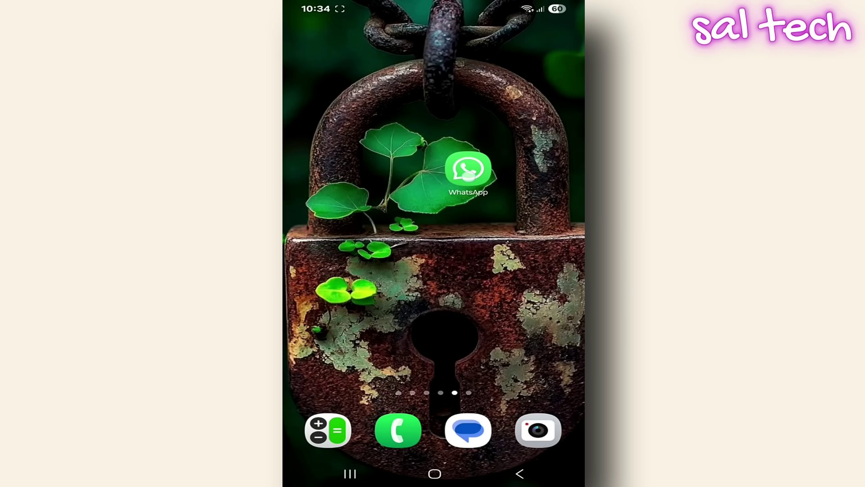
Open the Privacy > Advanced page, where all three protections are still off
{"action": "left_click", "coordinate": [468, 169]}
{"action": "left_click", "coordinate": [568, 33]}
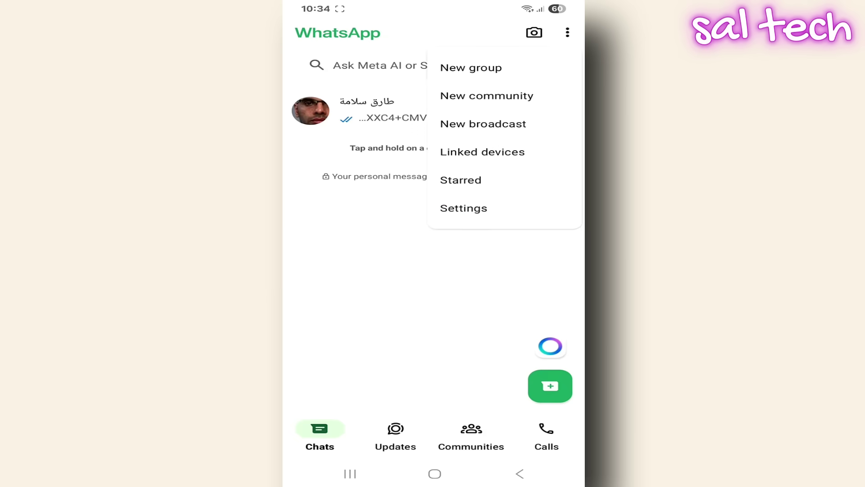
{"action": "left_click", "coordinate": [473, 208]}
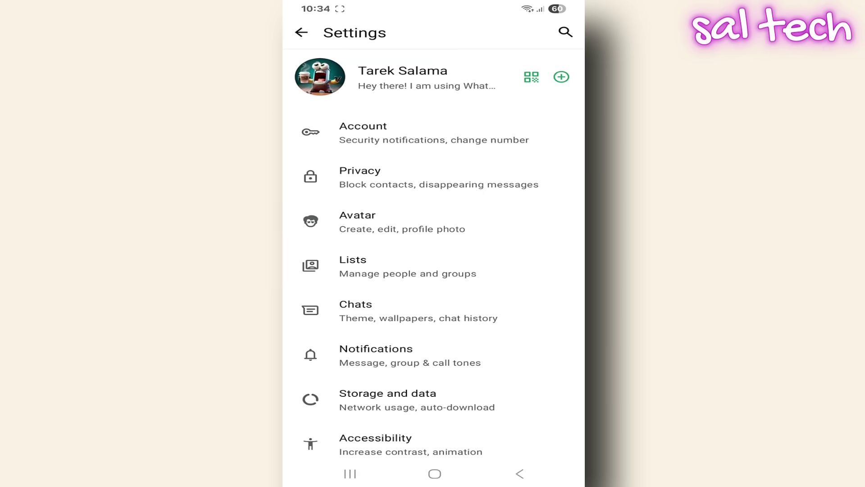
{"action": "left_click", "coordinate": [500, 182]}
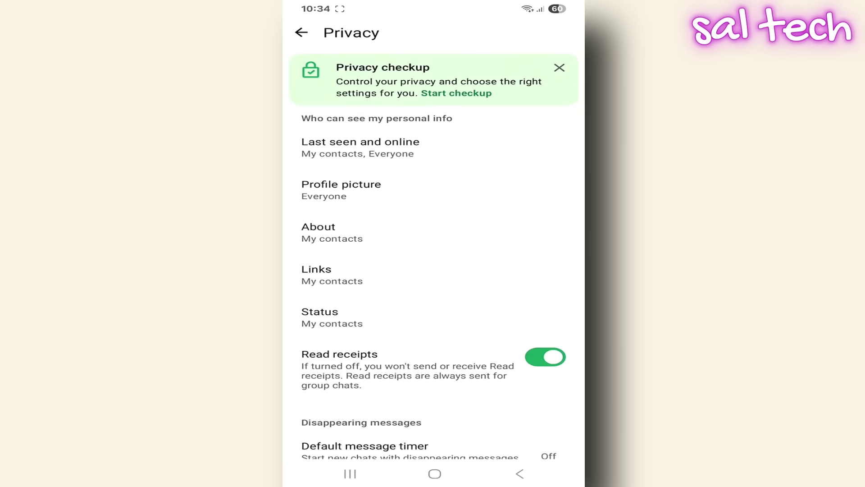
{"action": "scroll", "coordinate": [452, 271], "scroll_direction": "down", "scroll_amount": 10}
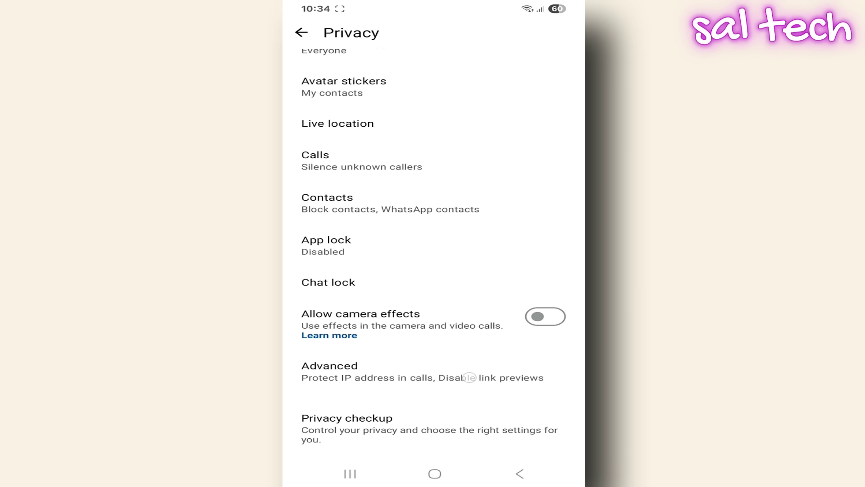
{"action": "left_click", "coordinate": [469, 377]}
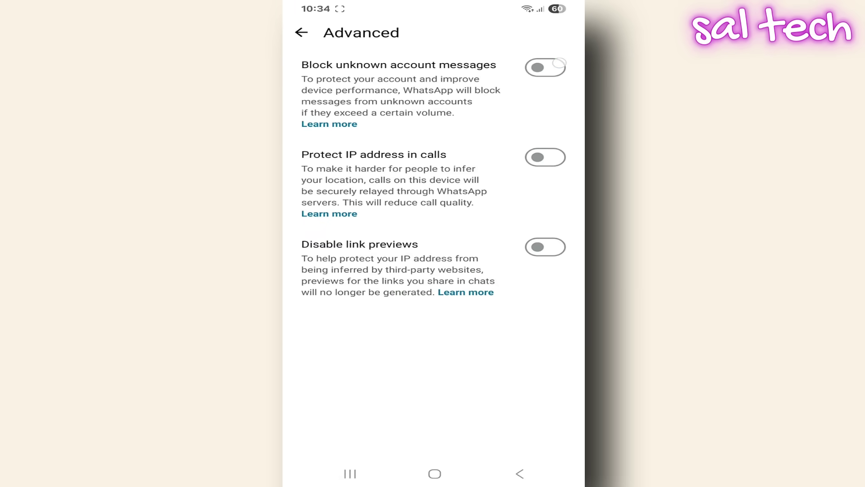
Switch on Block unknown account messages, Protect IP address in calls, and Disable link previews
{"action": "left_click", "coordinate": [546, 67]}
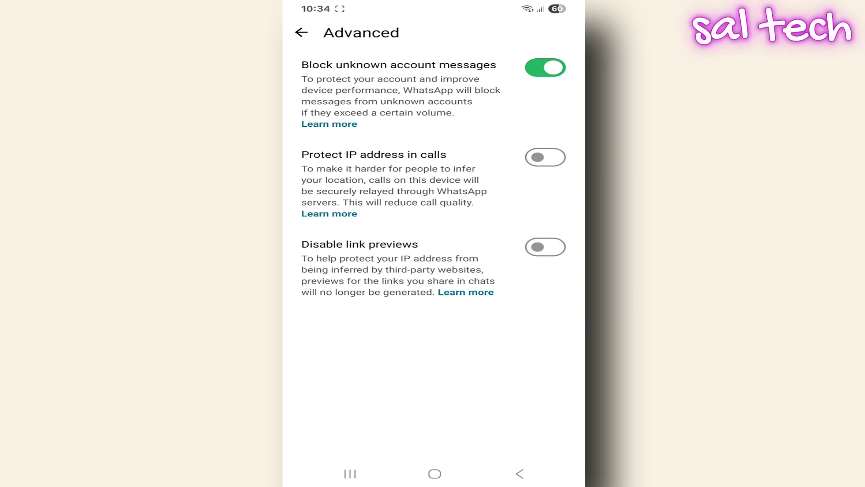
{"action": "left_click", "coordinate": [546, 157]}
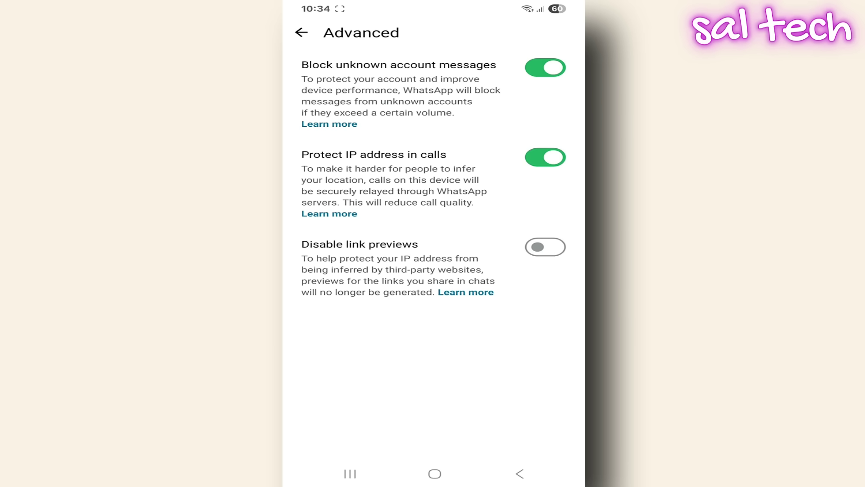
{"action": "left_click", "coordinate": [545, 247]}
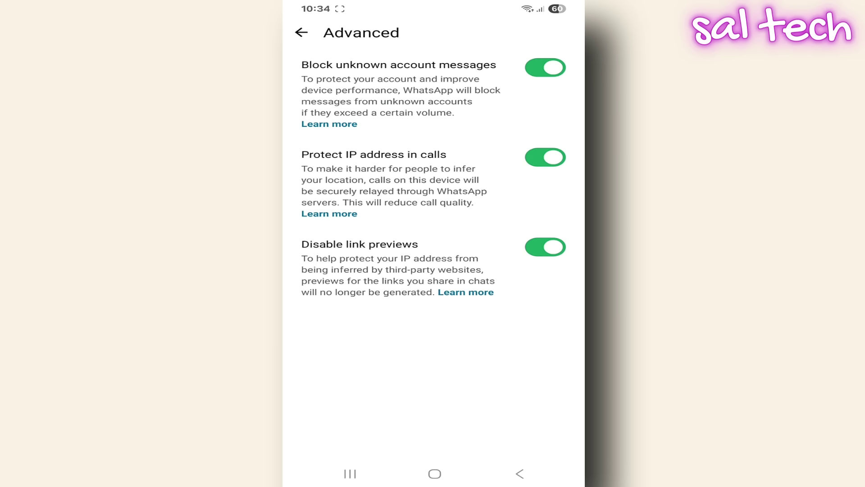